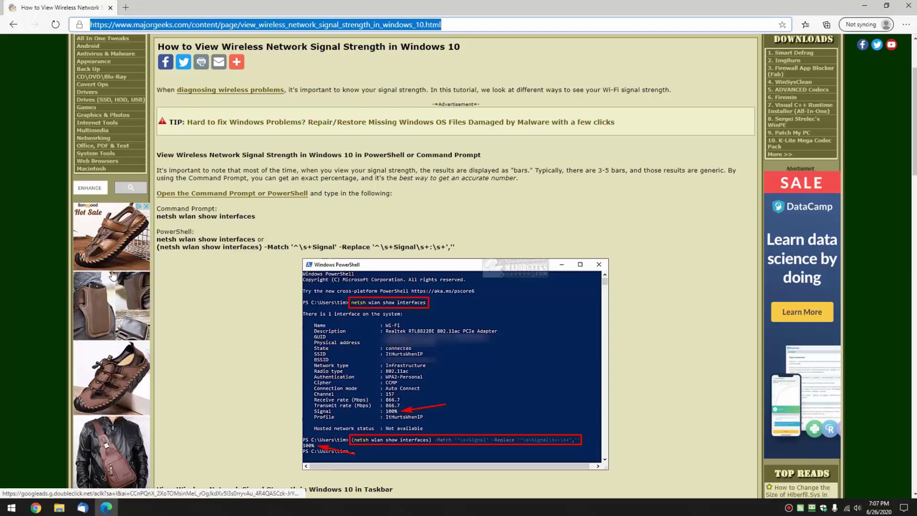
Step: Highlight the 'netsh wlan show interfaces' and PowerShell -Match command lines in the article
{"action": "left_click", "coordinate": [468, 207]}
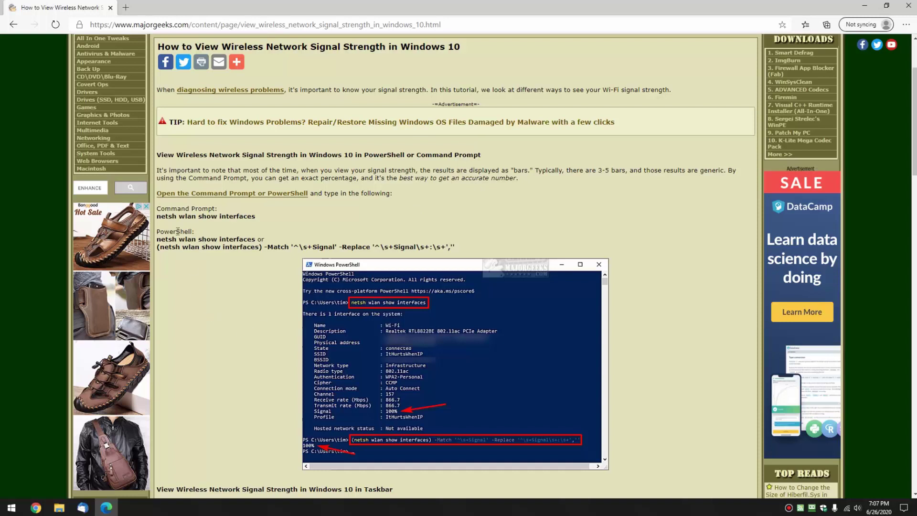
{"action": "left_click_drag", "start_coordinate": [157, 216], "coordinate": [256, 215]}
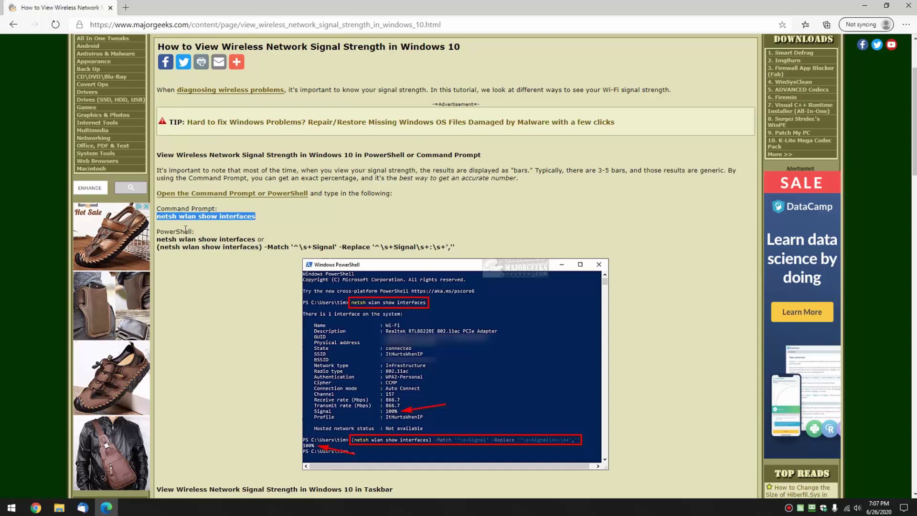
{"action": "left_click_drag", "start_coordinate": [160, 247], "coordinate": [451, 247]}
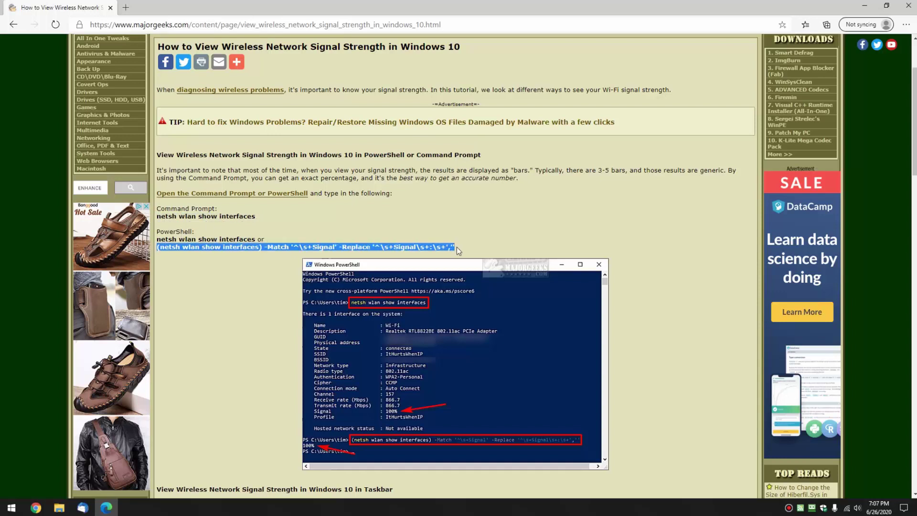
{"action": "left_click", "coordinate": [456, 247]}
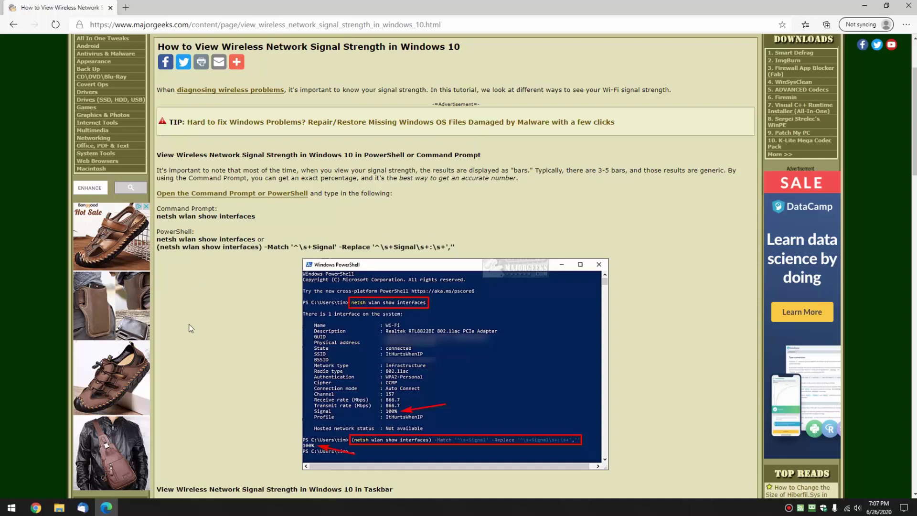
Step: Launch Command Prompt by searching Start for cmd
{"action": "key", "text": "super"}
{"action": "type", "text": "cm"}
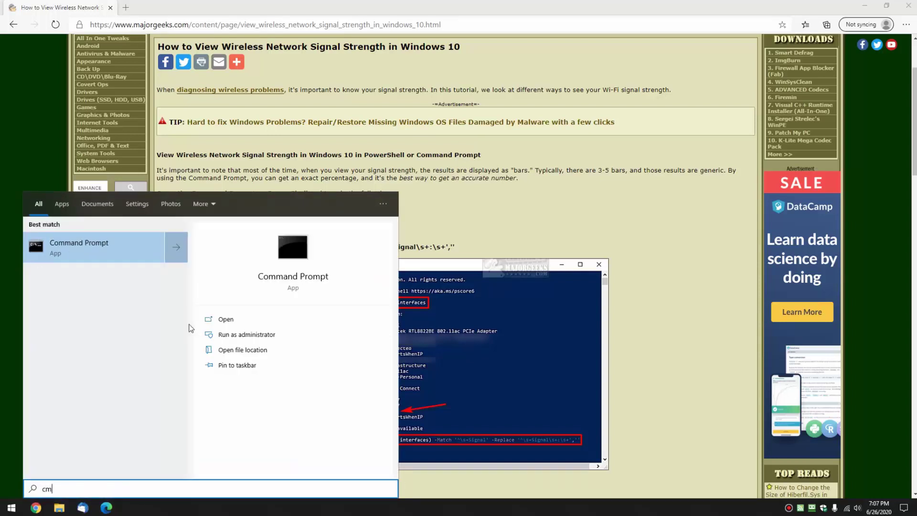
{"action": "type", "text": "d"}
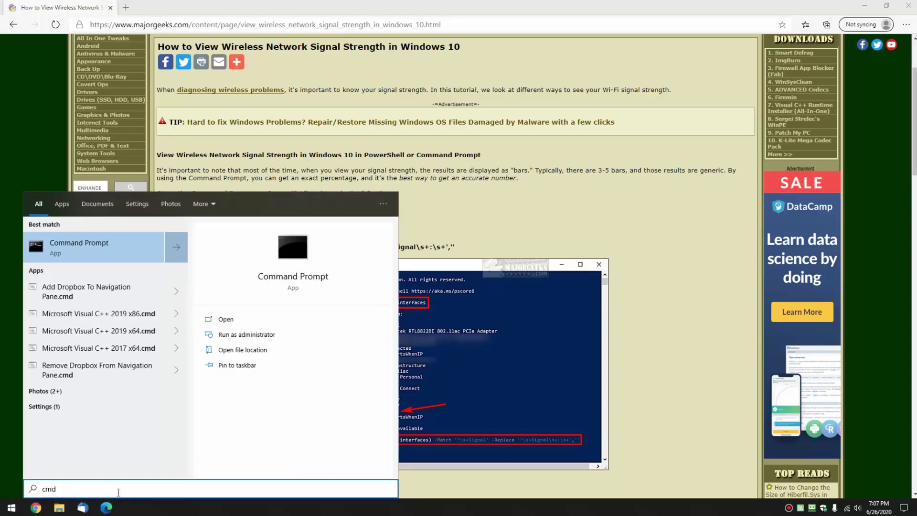
{"action": "left_click", "coordinate": [82, 249]}
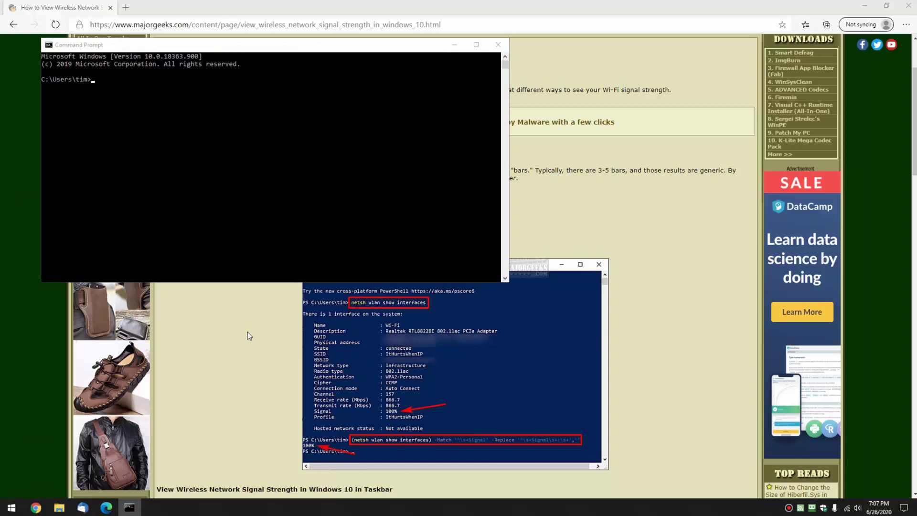
Step: Copy 'netsh wlan show interfaces' from the article and run it in Command Prompt, showing Signal 100%
{"action": "left_click", "coordinate": [248, 332]}
{"action": "left_click_drag", "start_coordinate": [158, 217], "coordinate": [266, 221]}
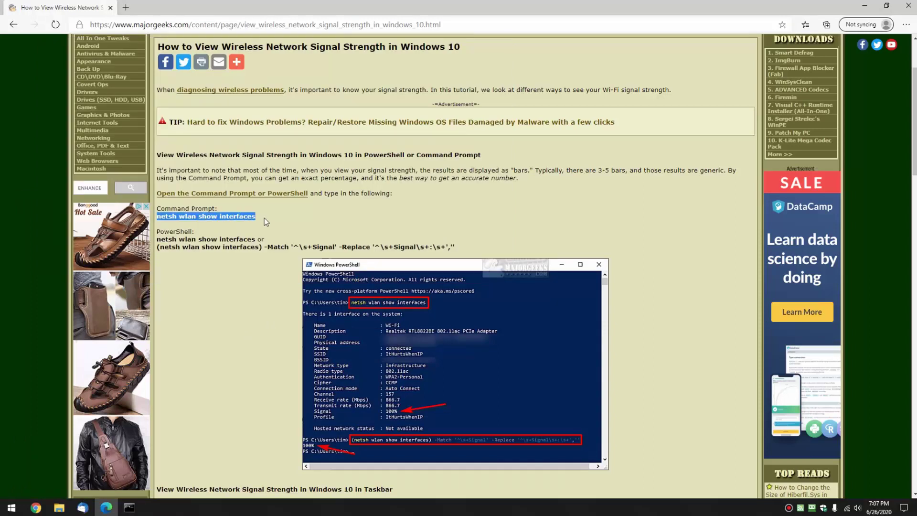
{"action": "right_click", "coordinate": [244, 214]}
{"action": "left_click", "coordinate": [262, 227]}
{"action": "left_click", "coordinate": [139, 509]}
{"action": "right_click", "coordinate": [380, 244]}
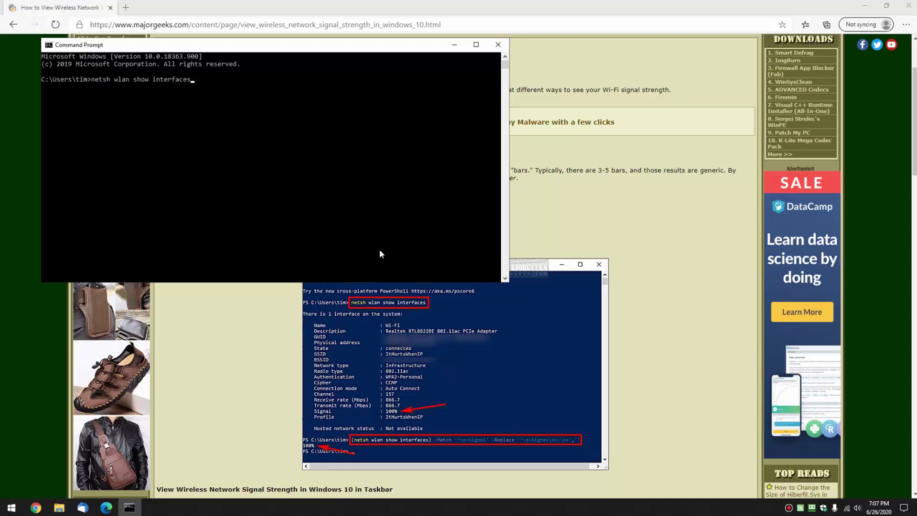
{"action": "key", "text": "Return"}
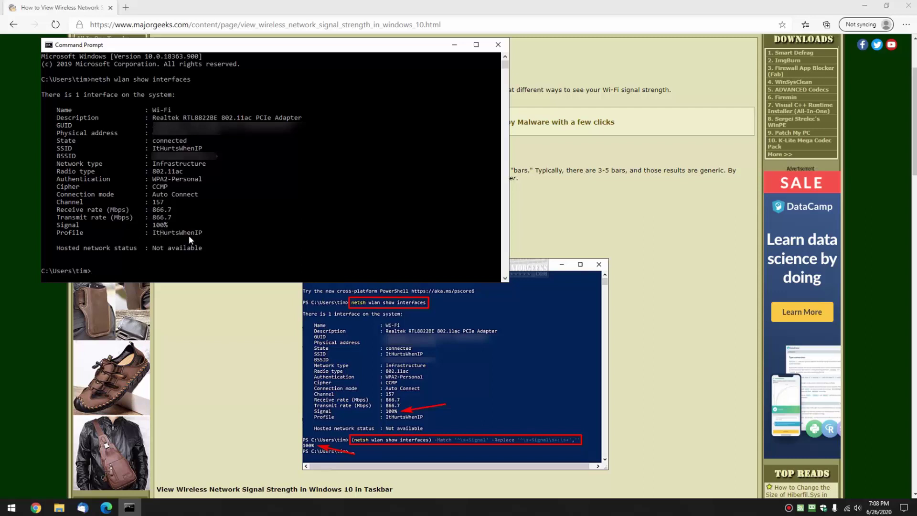
Step: Close Command Prompt and copy the PowerShell -Match/-Replace command line from the article
{"action": "left_click", "coordinate": [497, 45]}
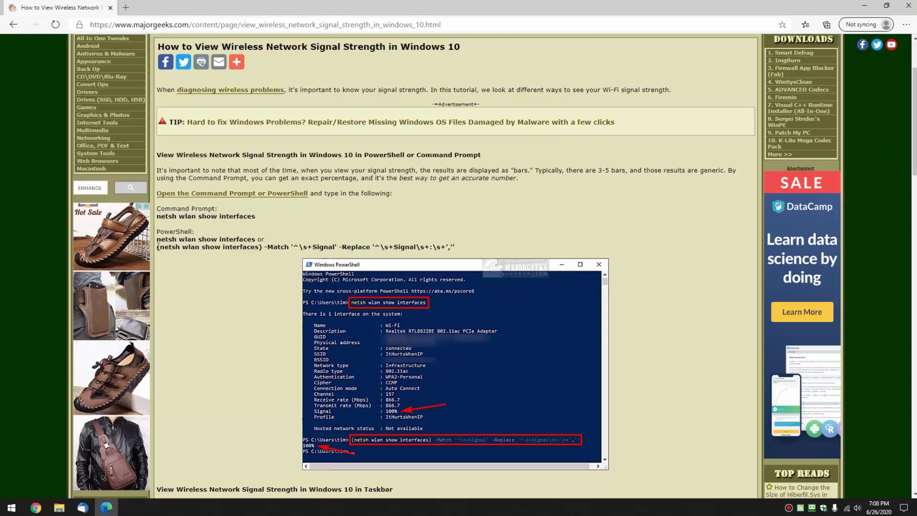
{"action": "mouse_move", "coordinate": [159, 247]}
{"action": "left_mouse_down"}
{"action": "mouse_move", "coordinate": [454, 248]}
{"action": "mouse_move", "coordinate": [160, 249]}
{"action": "left_mouse_up"}
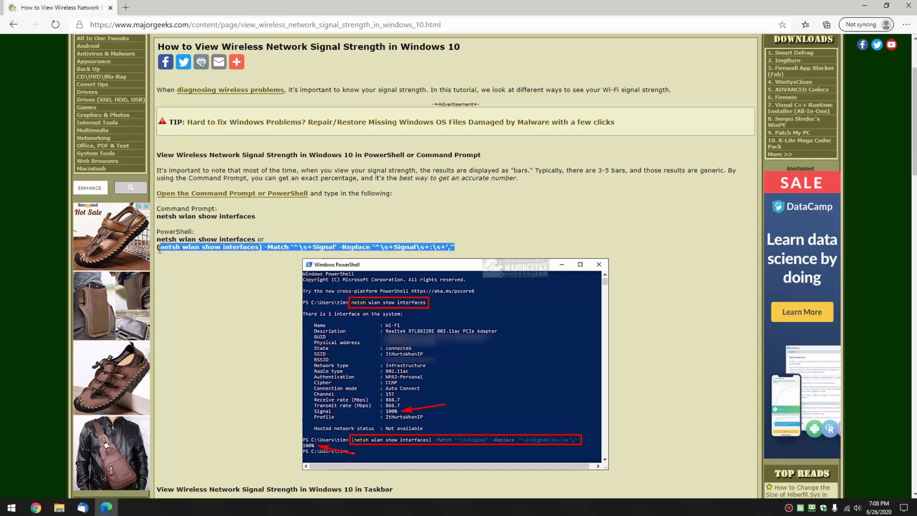
{"action": "right_click", "coordinate": [161, 250]}
{"action": "left_click", "coordinate": [189, 257]}
Step: Run the copied command in an admin Windows PowerShell, which prints 100%, then close it
{"action": "key", "text": "super+x"}
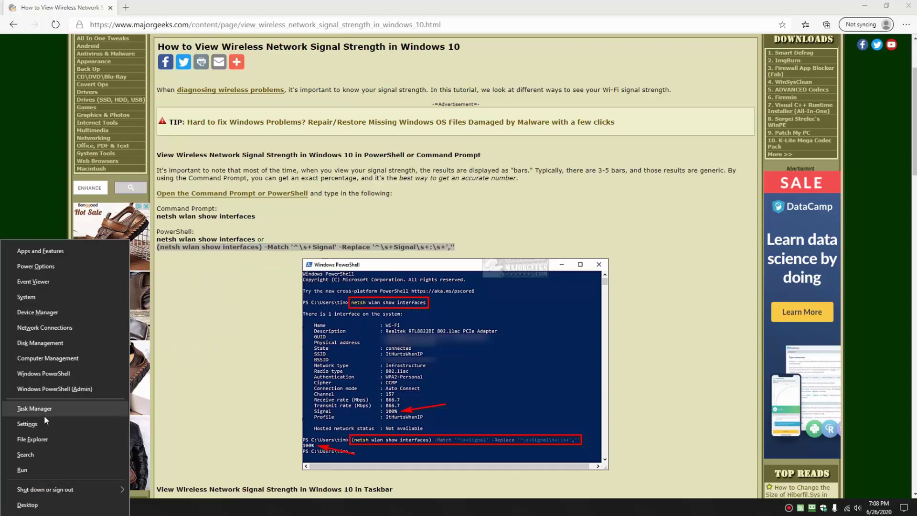
{"action": "left_click", "coordinate": [75, 389]}
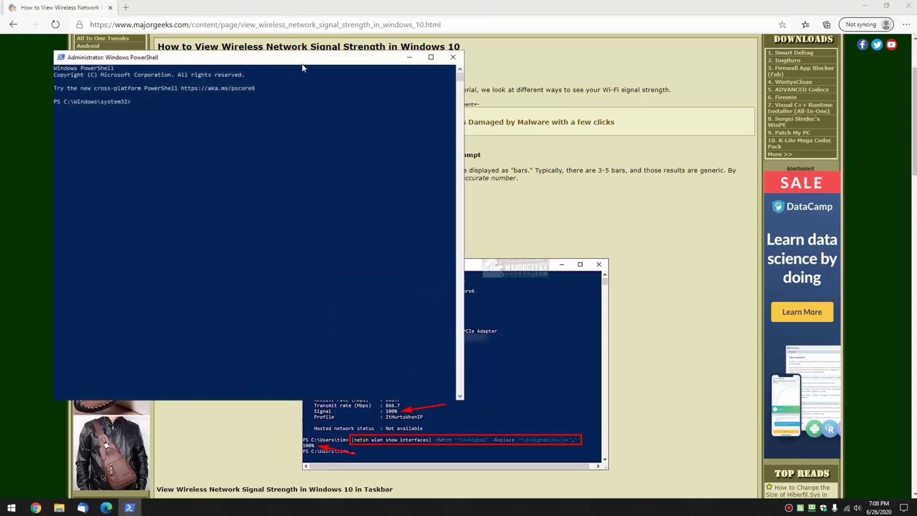
{"action": "left_click_drag", "start_coordinate": [309, 59], "coordinate": [606, 64]}
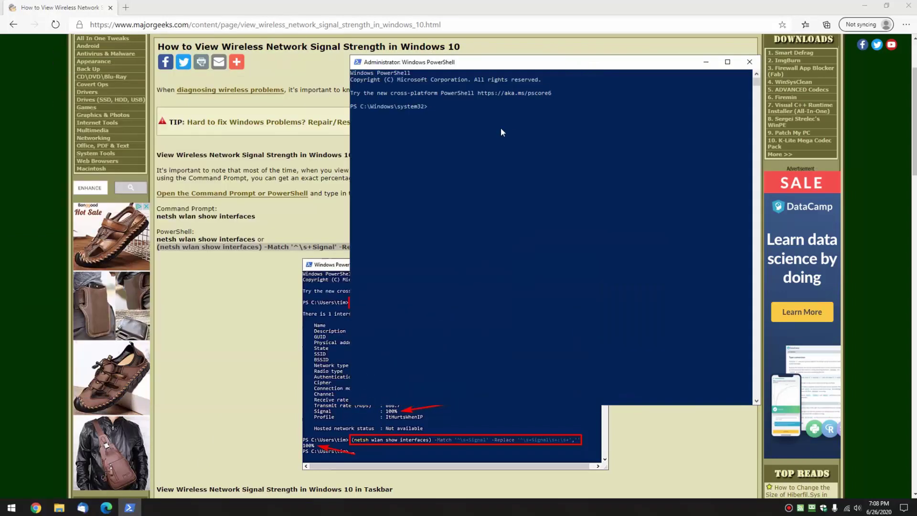
{"action": "key", "text": "ctrl+v"}
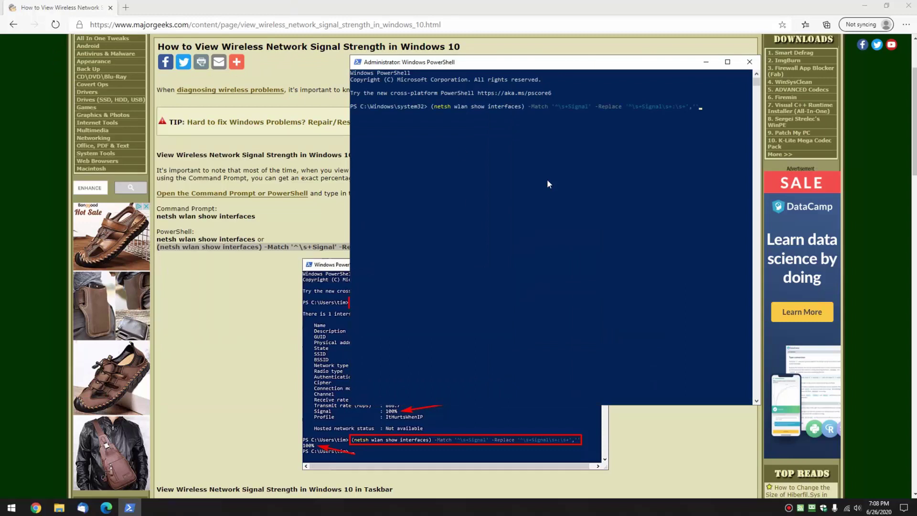
{"action": "key", "text": "Return"}
{"action": "left_click", "coordinate": [749, 61]}
{"action": "left_click", "coordinate": [661, 263]}
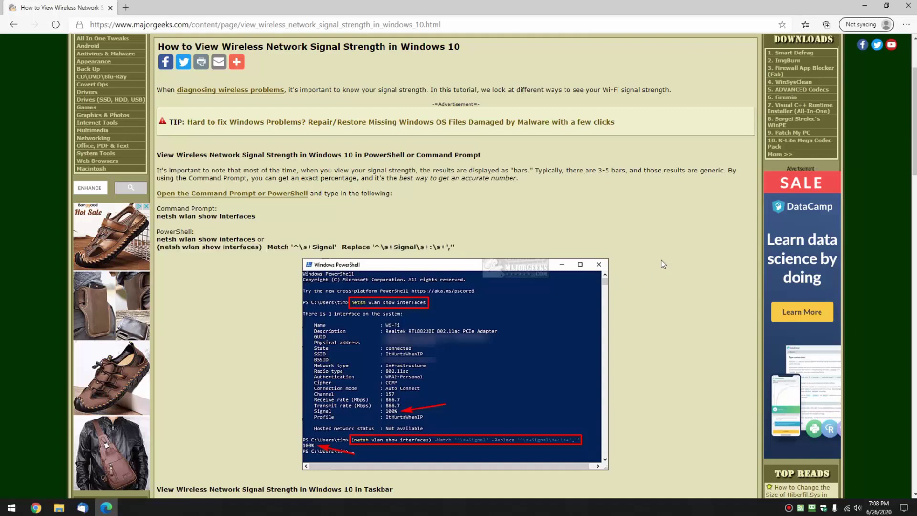
{"action": "scroll", "coordinate": [662, 263], "scroll_direction": "down", "scroll_amount": 5}
{"action": "scroll", "coordinate": [661, 263], "scroll_direction": "down", "scroll_amount": 5}
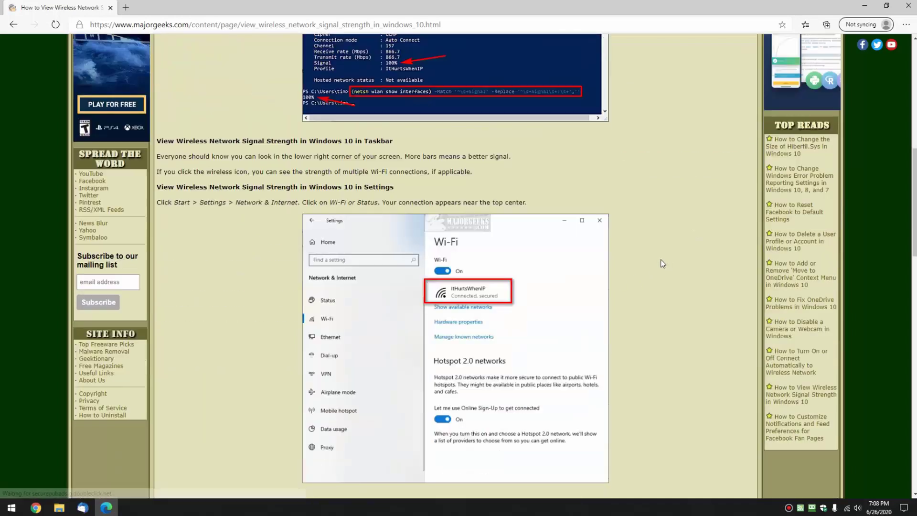
{"action": "scroll", "coordinate": [661, 262], "scroll_direction": "up", "scroll_amount": 2}
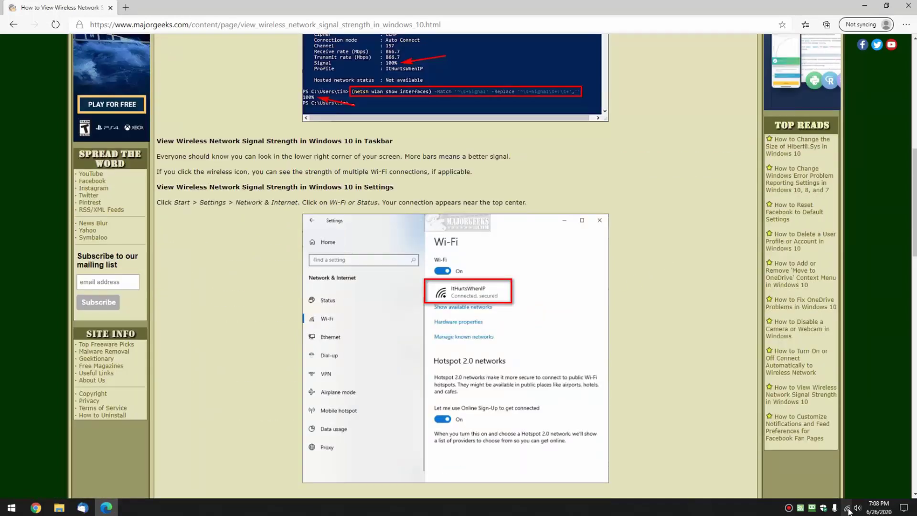
{"action": "mouse_move", "coordinate": [847, 511]}
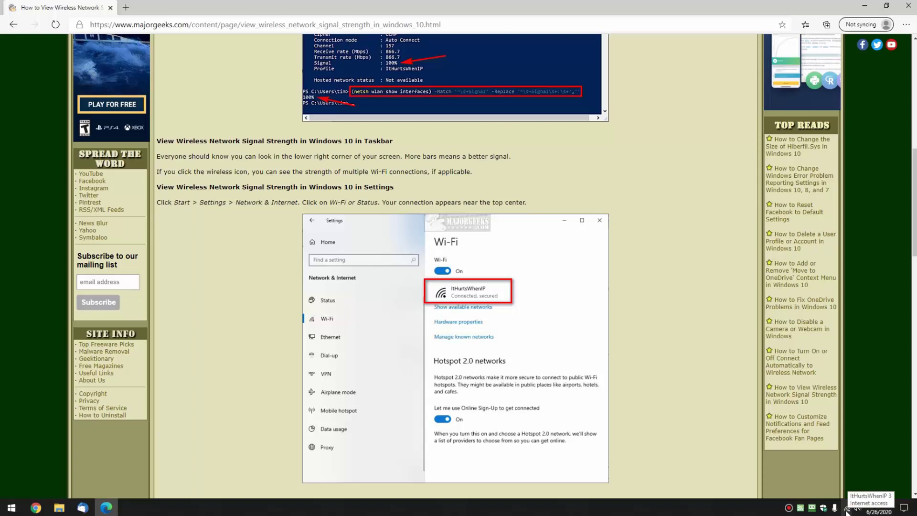
{"action": "left_click", "coordinate": [846, 510]}
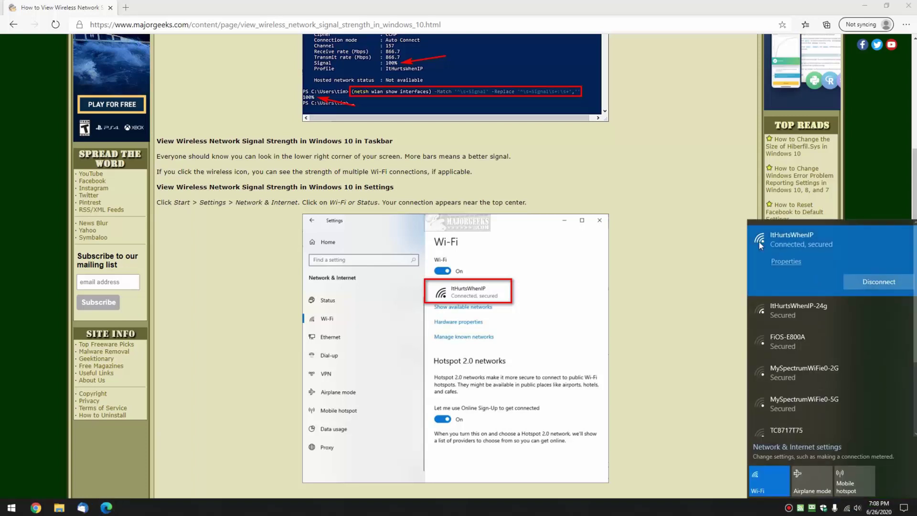
{"action": "left_click", "coordinate": [678, 314]}
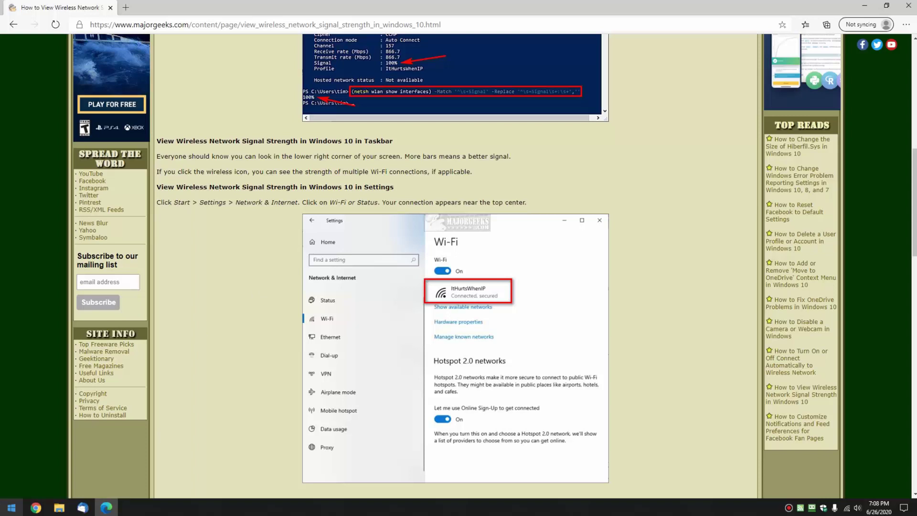
{"action": "left_click", "coordinate": [12, 508]}
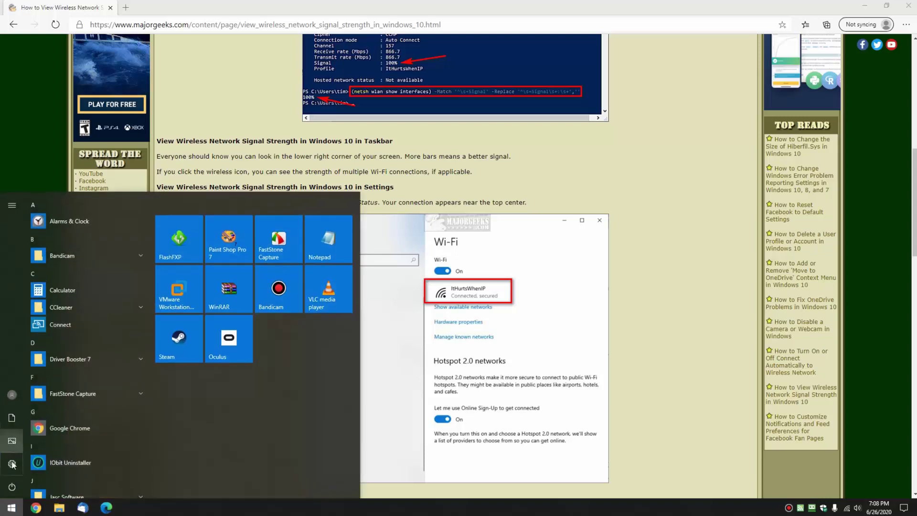
{"action": "left_click", "coordinate": [12, 464]}
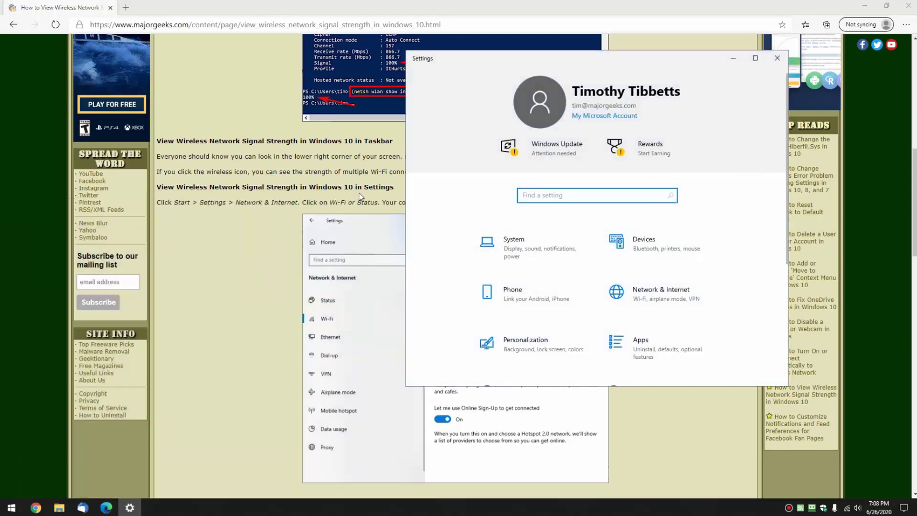
{"action": "left_click", "coordinate": [637, 292]}
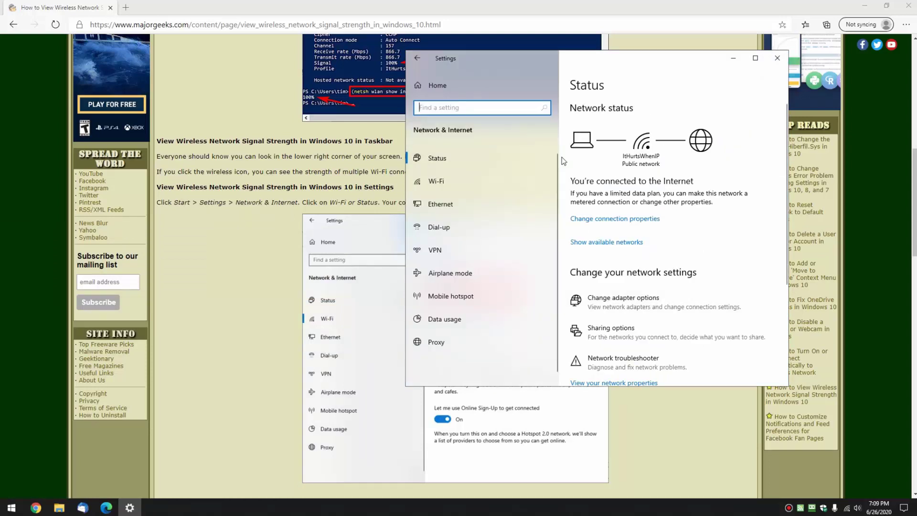
{"action": "left_click", "coordinate": [448, 182]}
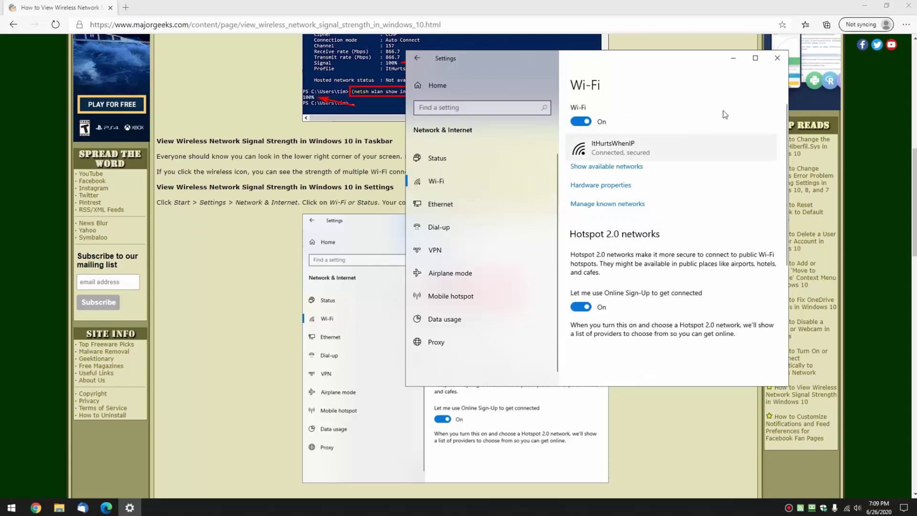
{"action": "left_click", "coordinate": [778, 57]}
{"action": "scroll", "coordinate": [253, 282], "scroll_direction": "down", "scroll_amount": 4}
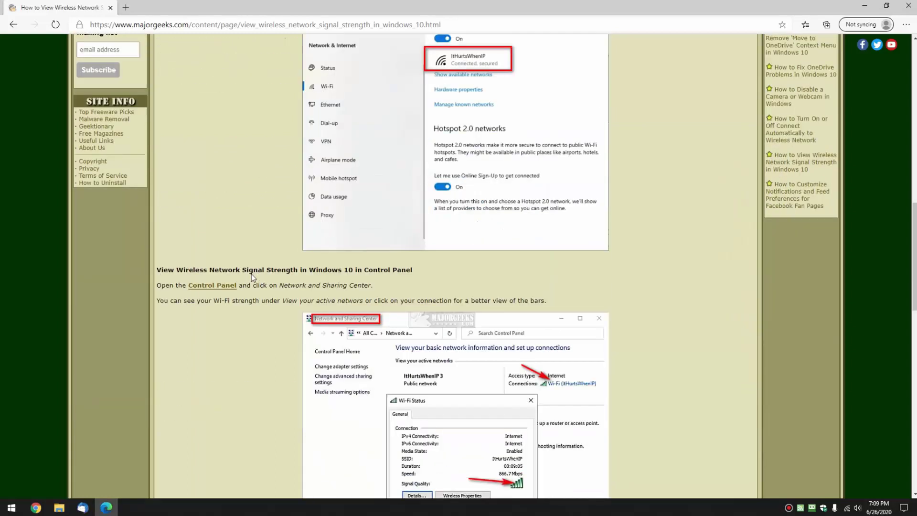
{"action": "scroll", "coordinate": [199, 325], "scroll_direction": "down", "scroll_amount": 3}
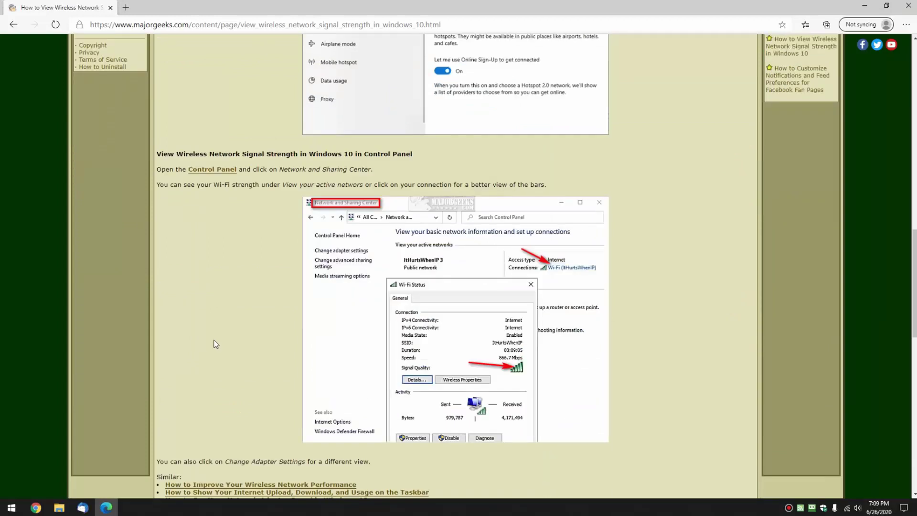
{"action": "key", "text": "super+s"}
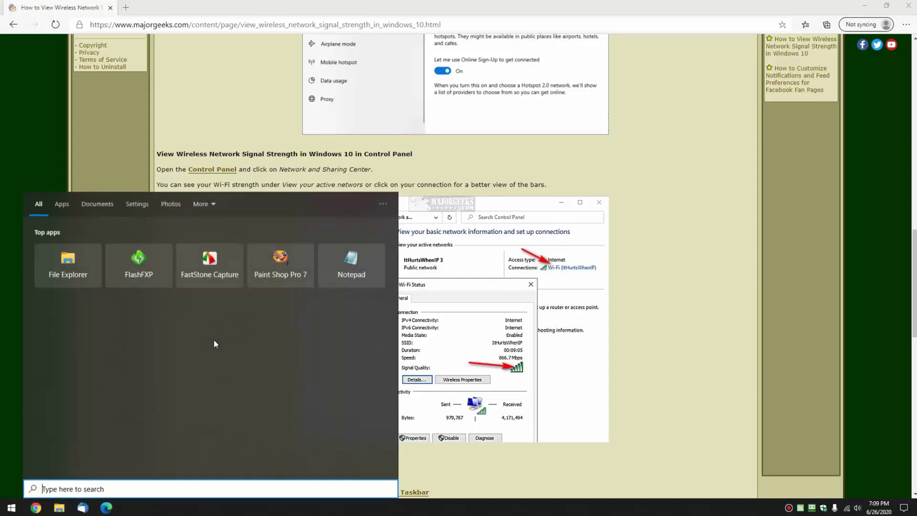
{"action": "type", "text": "control"}
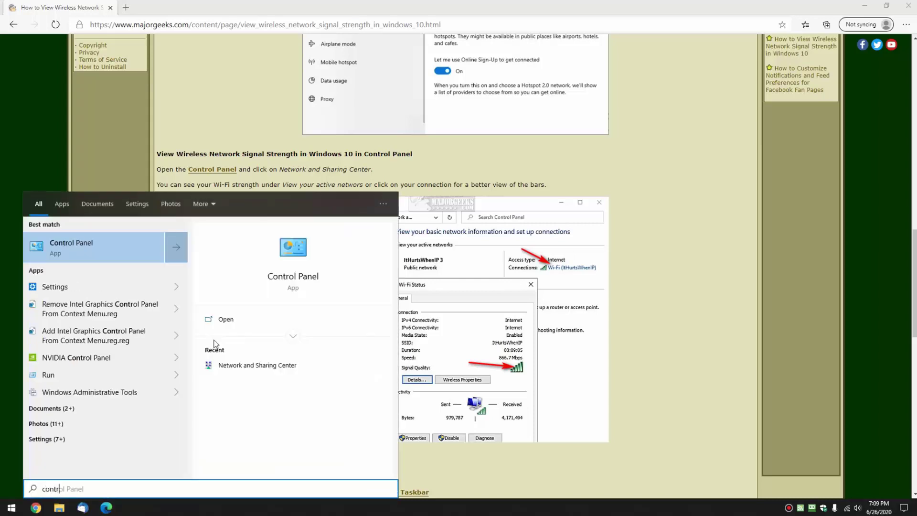
{"action": "left_click", "coordinate": [88, 251]}
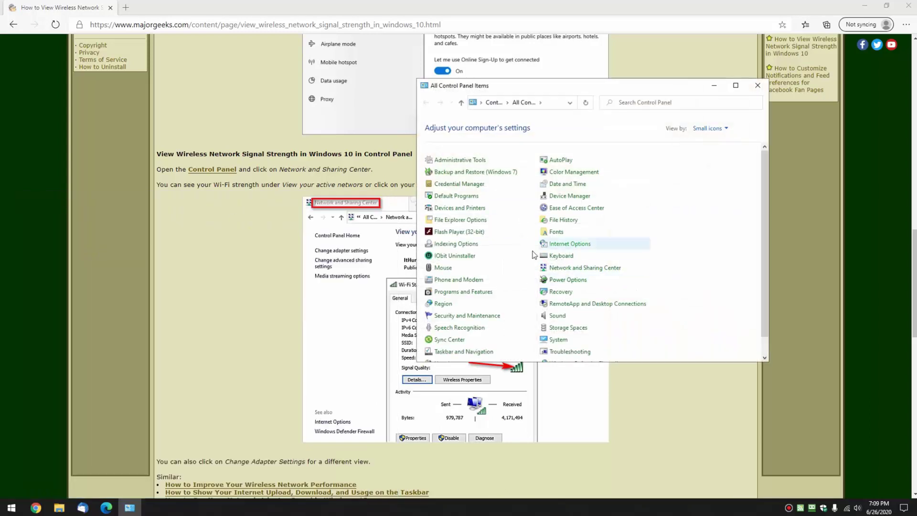
{"action": "left_click", "coordinate": [576, 271]}
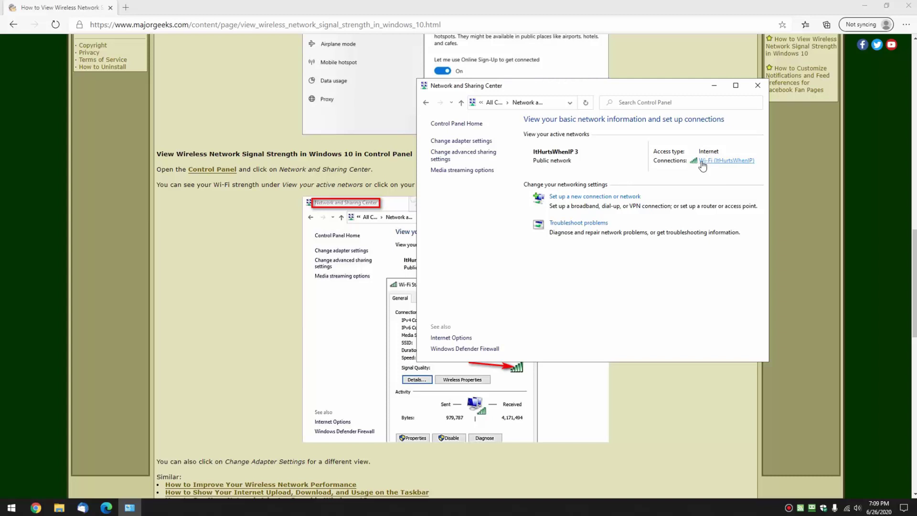
{"action": "left_click", "coordinate": [246, 245]}
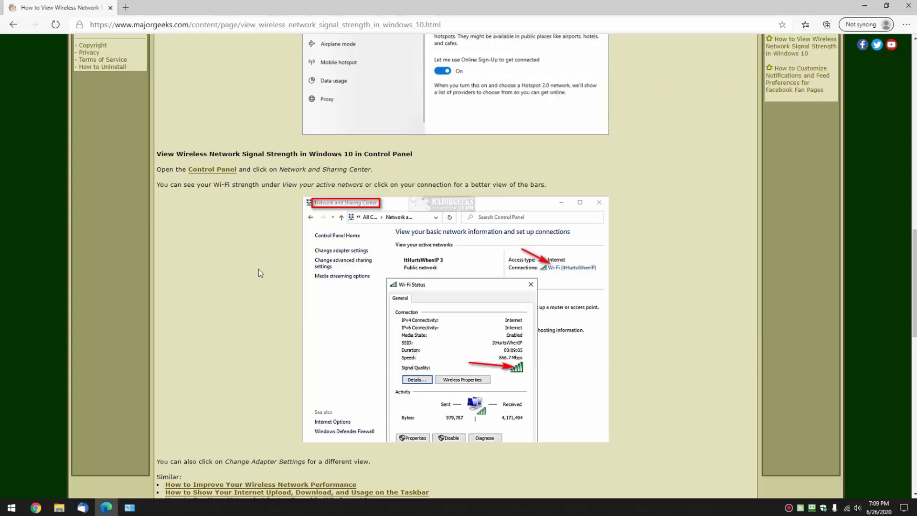
{"action": "scroll", "coordinate": [259, 269], "scroll_direction": "down", "scroll_amount": 2}
{"action": "left_click", "coordinate": [132, 510]}
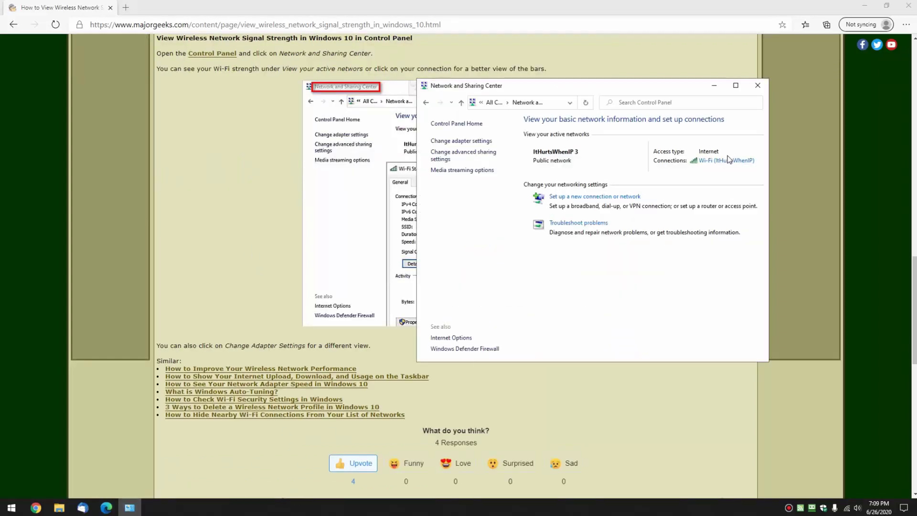
{"action": "left_click", "coordinate": [715, 163]}
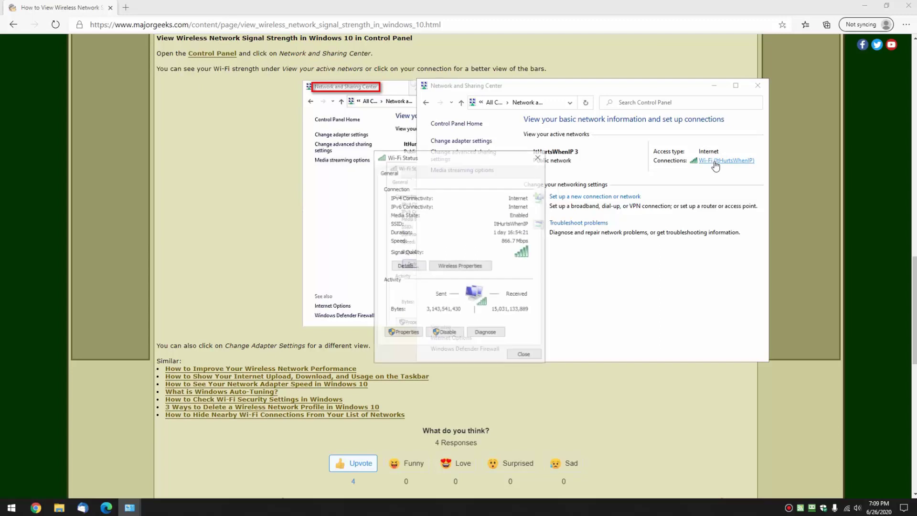
{"action": "left_click", "coordinate": [538, 158]}
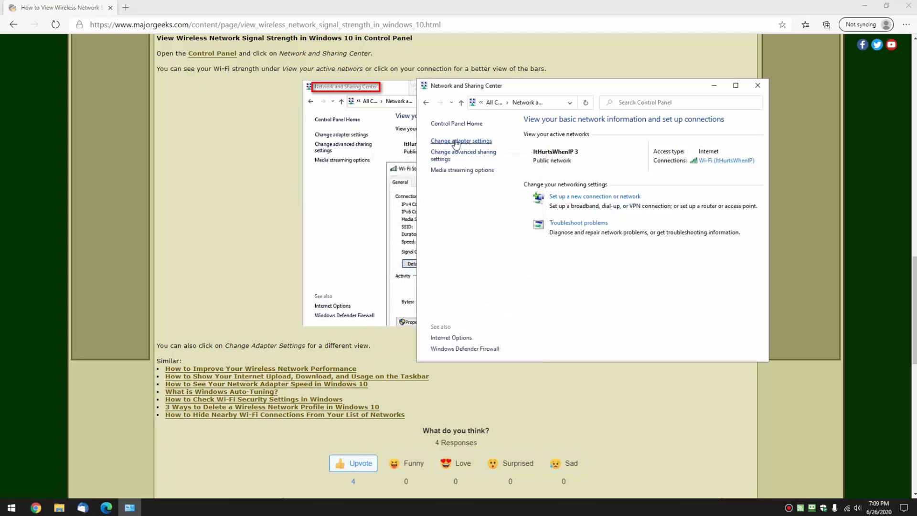
{"action": "left_click", "coordinate": [456, 141]}
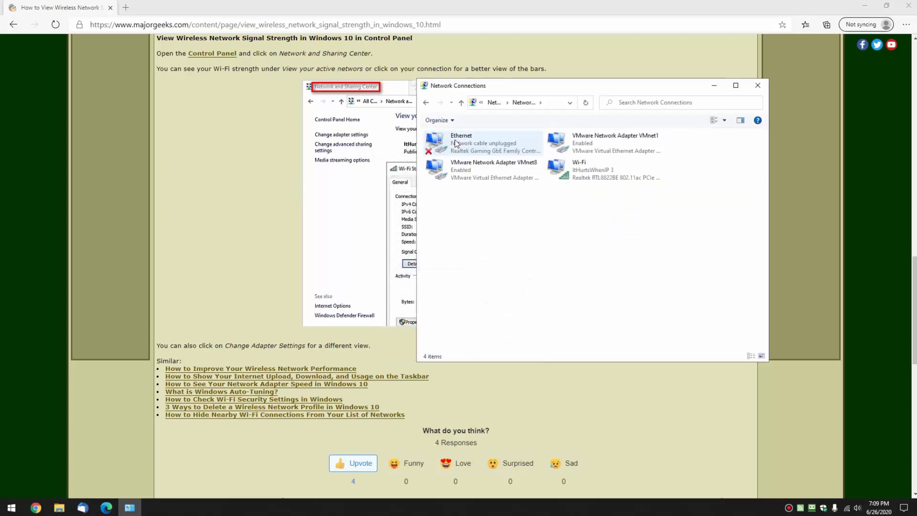
{"action": "double_click", "coordinate": [573, 177]}
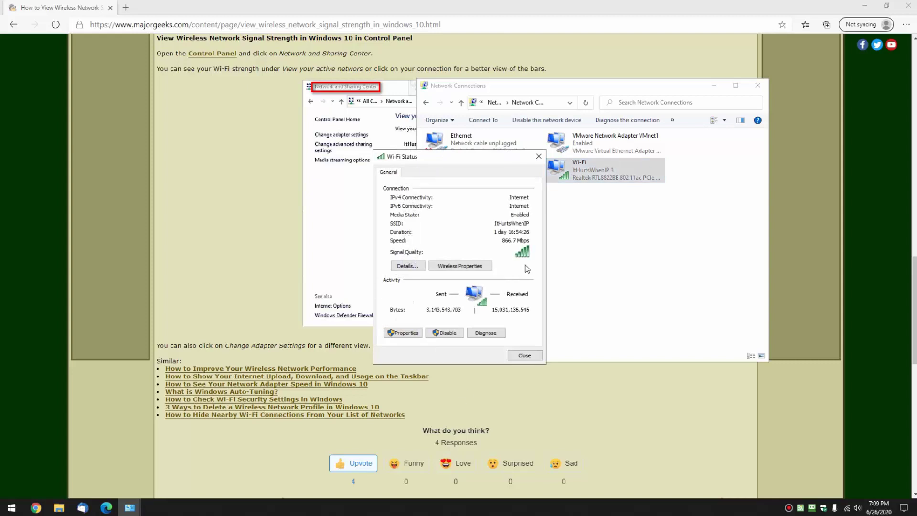
{"action": "left_click", "coordinate": [523, 356]}
{"action": "left_click", "coordinate": [758, 86]}
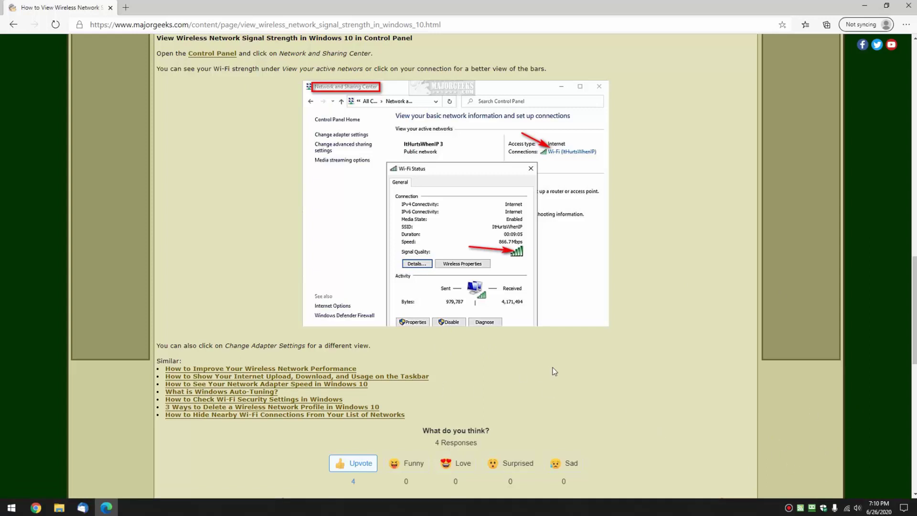
Step: Scroll the MajorGeeks article up to its title and the PowerShell and Command Prompt section
{"action": "scroll", "coordinate": [552, 367], "scroll_direction": "up", "scroll_amount": 10}
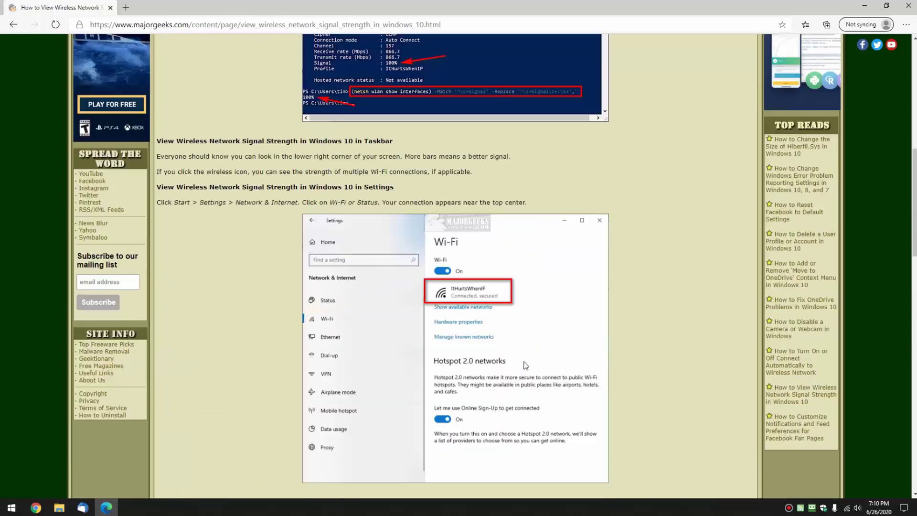
{"action": "scroll", "coordinate": [524, 364], "scroll_direction": "up", "scroll_amount": 5}
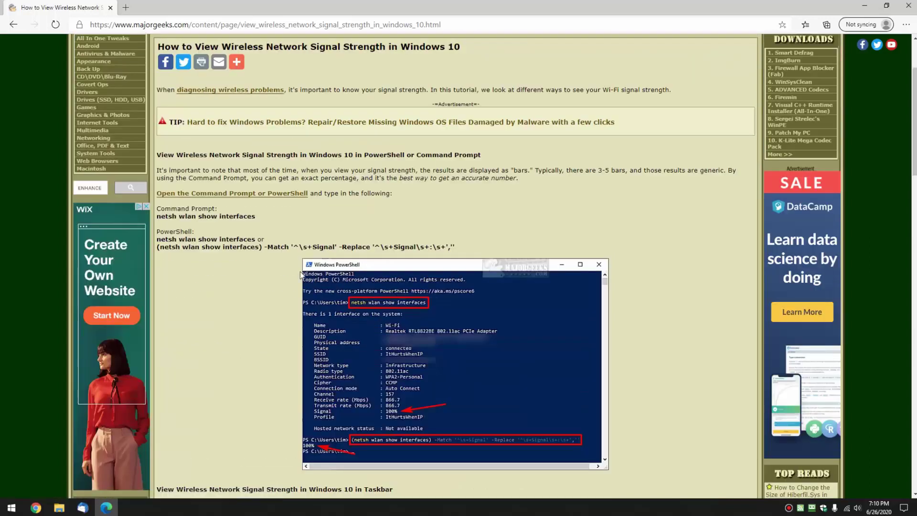